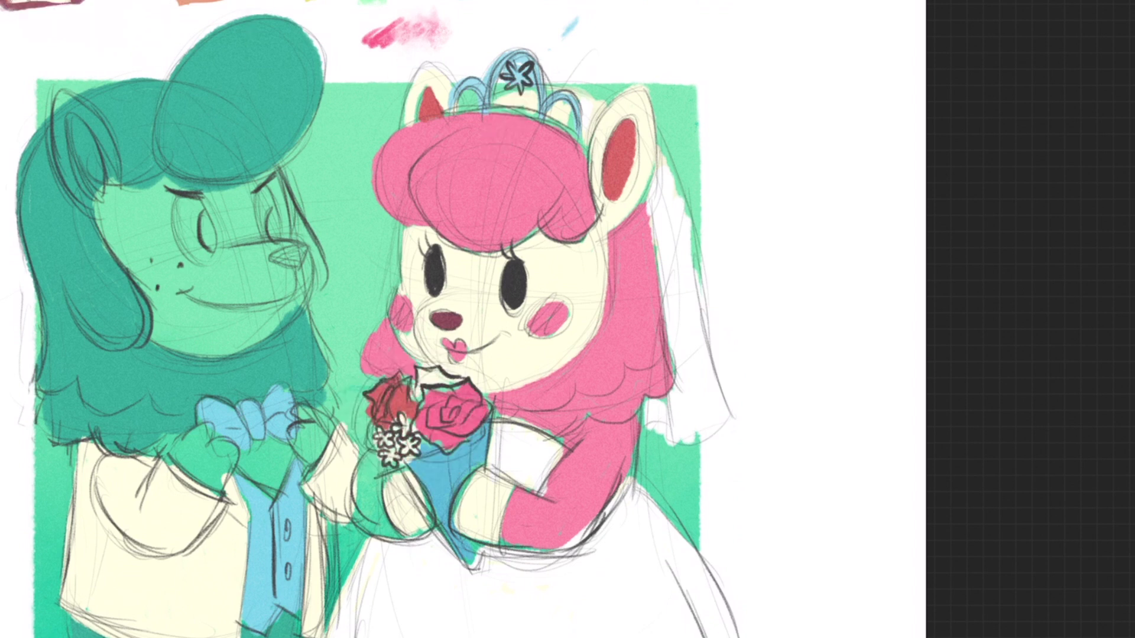
- Paint the bride's far arm beside the bouquet the same pink as her wool
click(420, 443)
click(525, 1)
click(521, 199)
click(148, 1)
click(506, 152)
mouse_move(371, 457)
mouse_down()
mouse_move(359, 518)
mouse_move(378, 464)
mouse_up()
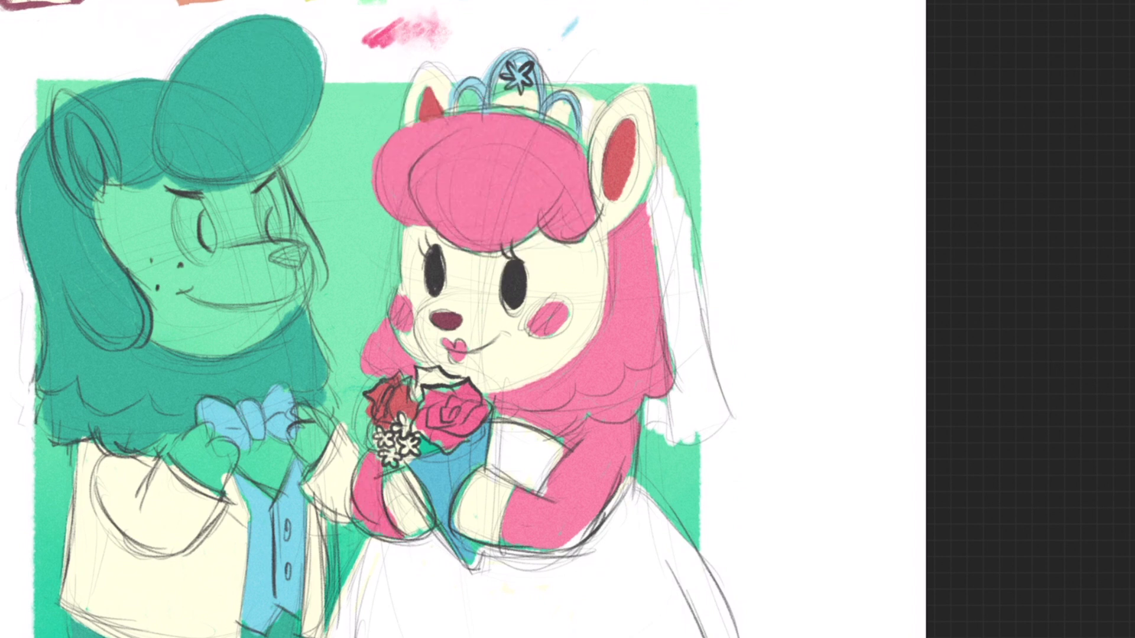
- Paint the groom's face and ear orange-brown
mouse_move(148, 269)
mouse_down()
mouse_move(127, 204)
mouse_move(107, 248)
mouse_up()
mouse_move(77, 201)
mouse_down()
mouse_move(62, 106)
mouse_move(113, 183)
mouse_move(89, 135)
mouse_up()
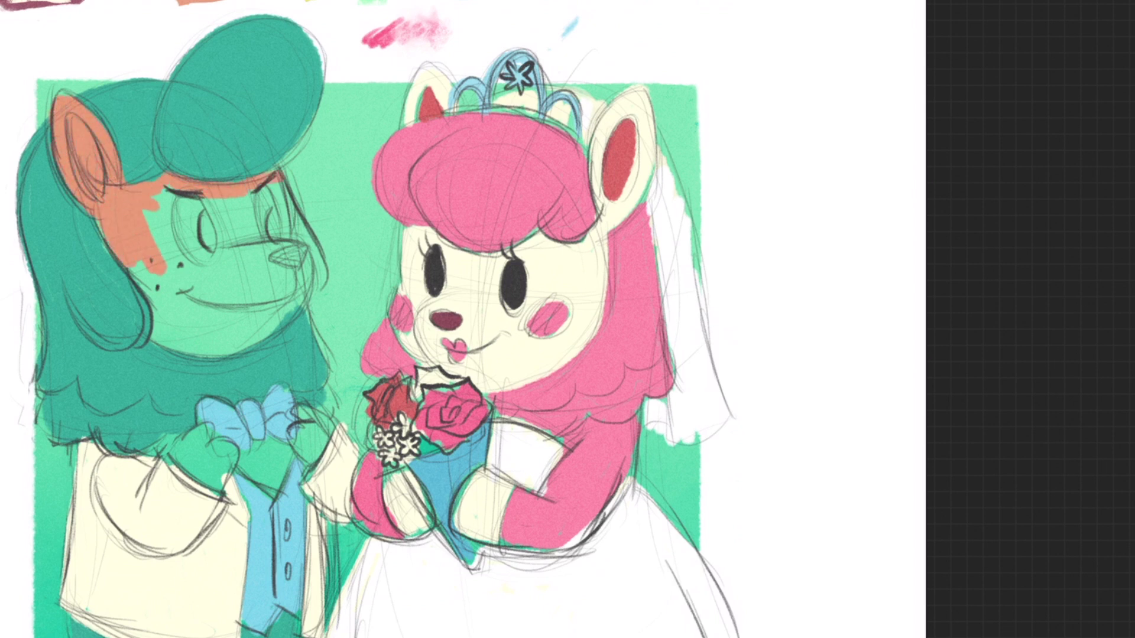
mouse_move(299, 309)
mouse_down()
mouse_move(247, 342)
mouse_move(158, 339)
mouse_move(155, 275)
mouse_up()
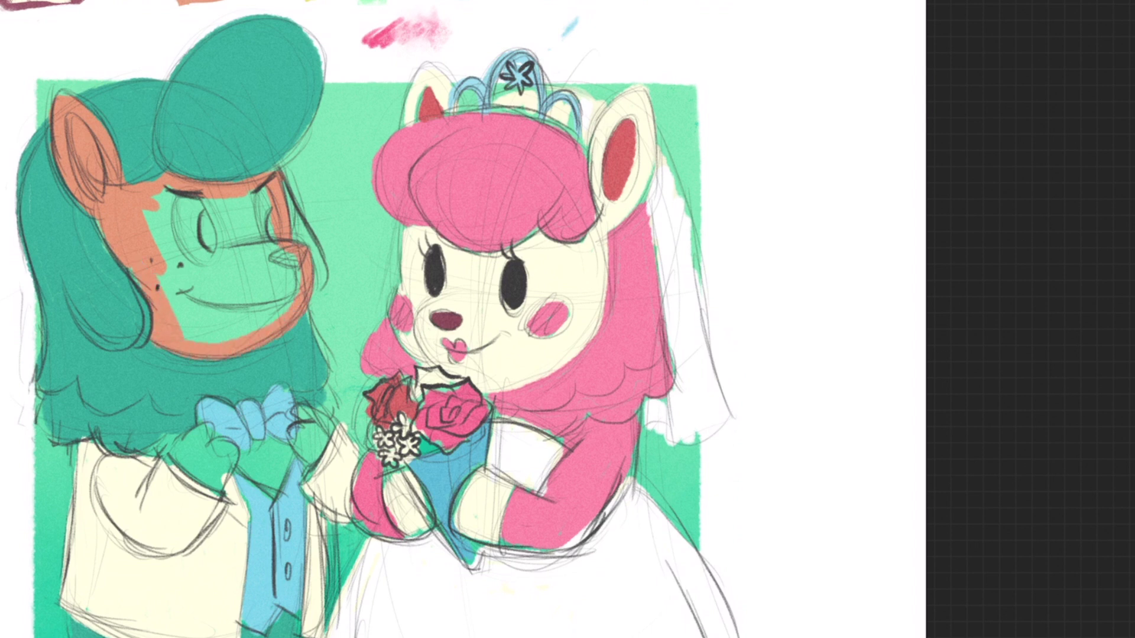
click(193, 275)
click(169, 328)
- Paint the whites of the groom's eyes and colour his nose maroon
mouse_move(189, 262)
mouse_down()
mouse_move(195, 206)
mouse_move(204, 254)
mouse_up()
drag(266, 197, 263, 236)
click(373, 31)
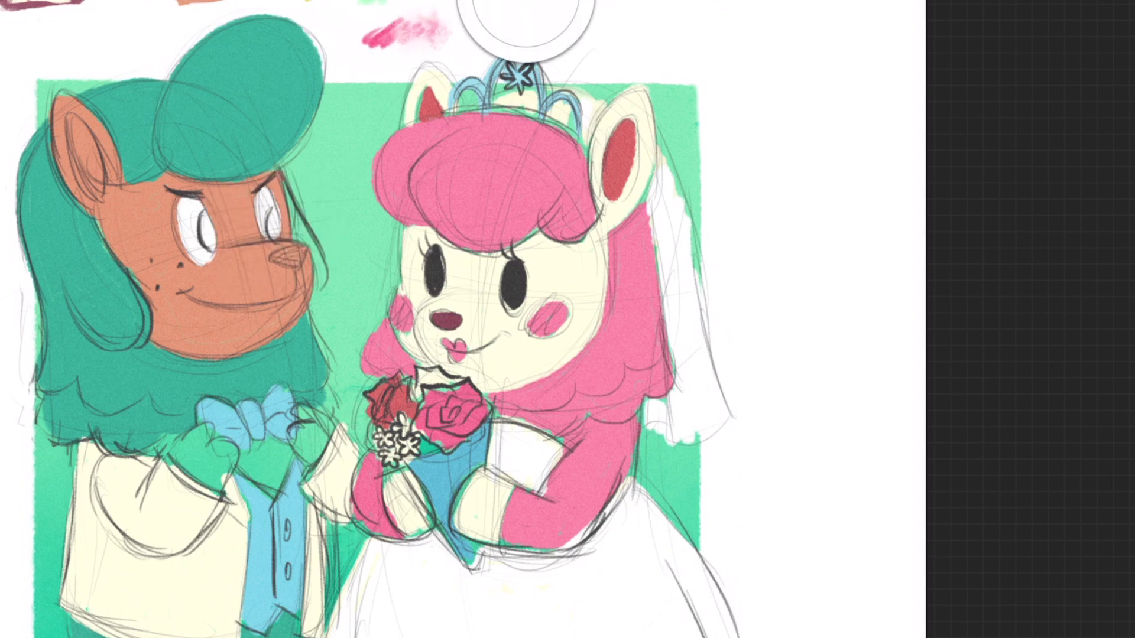
click(294, 255)
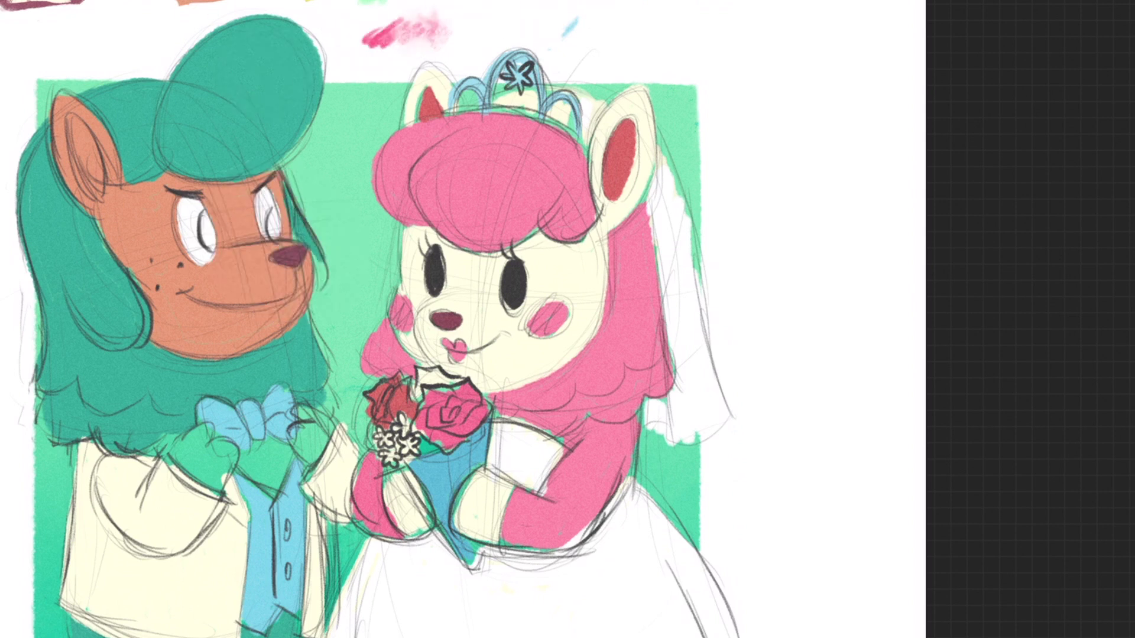
- Paint the irises in both of the groom's eyes blue
click(533, 9)
drag(205, 217, 204, 244)
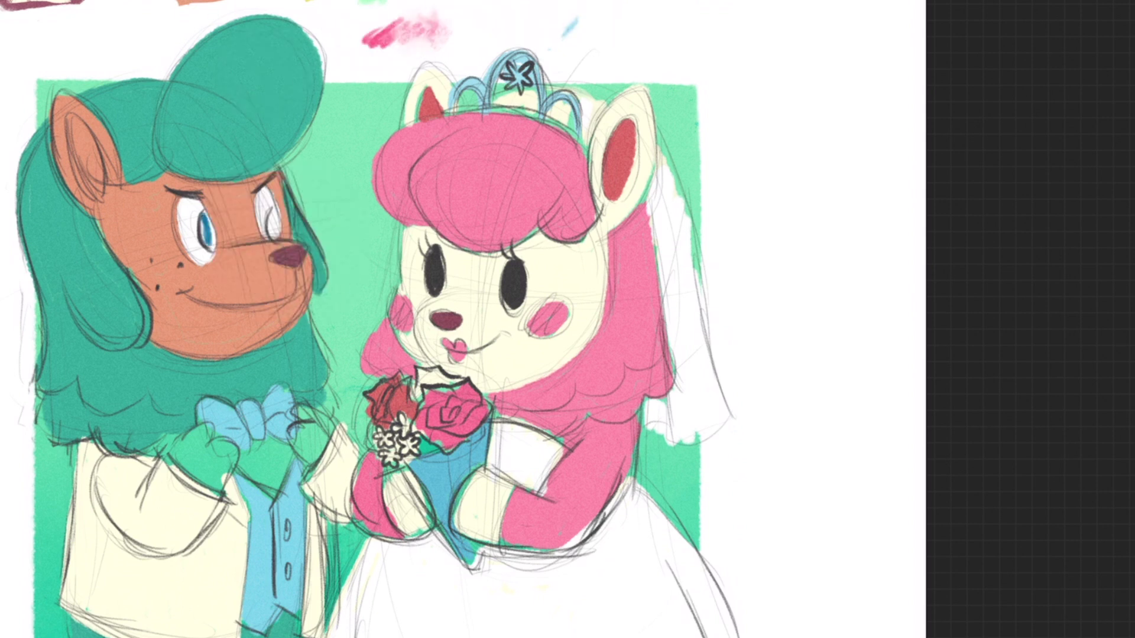
mouse_move(277, 235)
mouse_down()
mouse_move(451, 233)
mouse_move(323, 343)
mouse_move(526, 0)
mouse_up()
- Paint the groom's two raised hooves dark navy and fill his shirt front white
click(1114, 2)
click(987, 151)
mouse_move(197, 434)
mouse_down()
mouse_move(204, 459)
mouse_move(236, 451)
mouse_move(177, 452)
mouse_up()
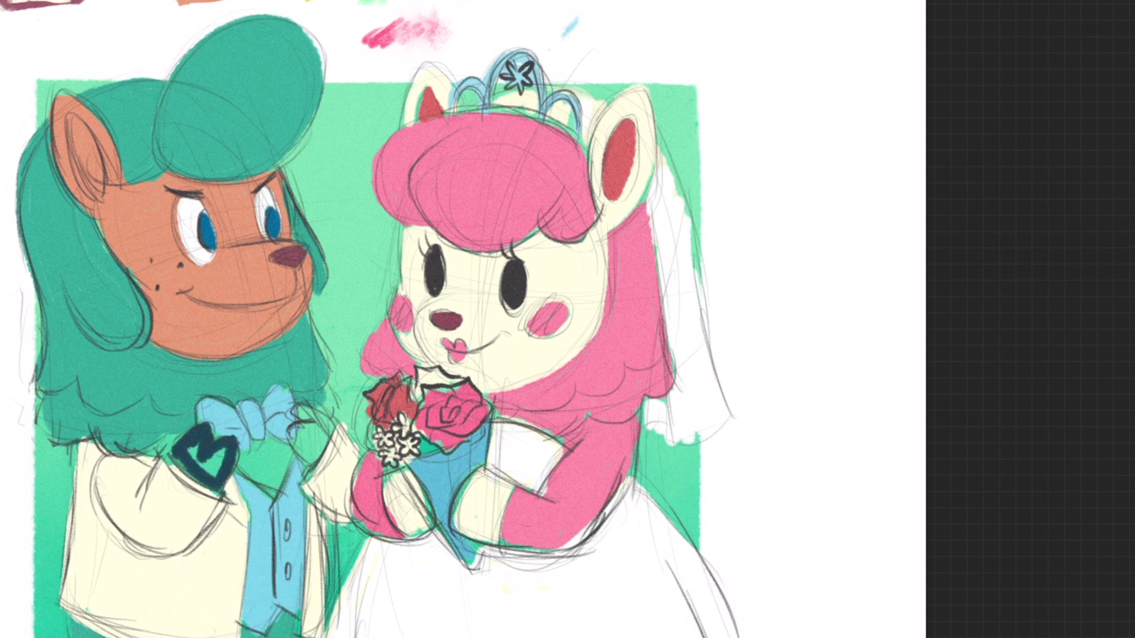
drag(296, 432, 322, 439)
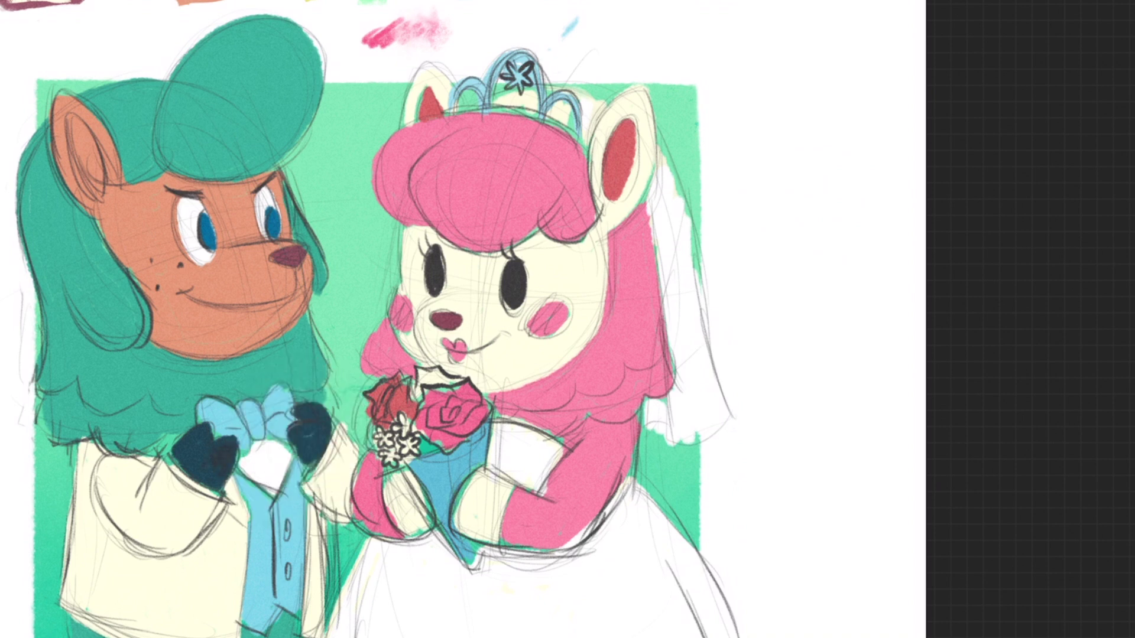
click(235, 461)
- Paint the inside of the groom's ear red
click(193, 1)
click(93, 177)
click(649, 71)
drag(94, 127, 80, 186)
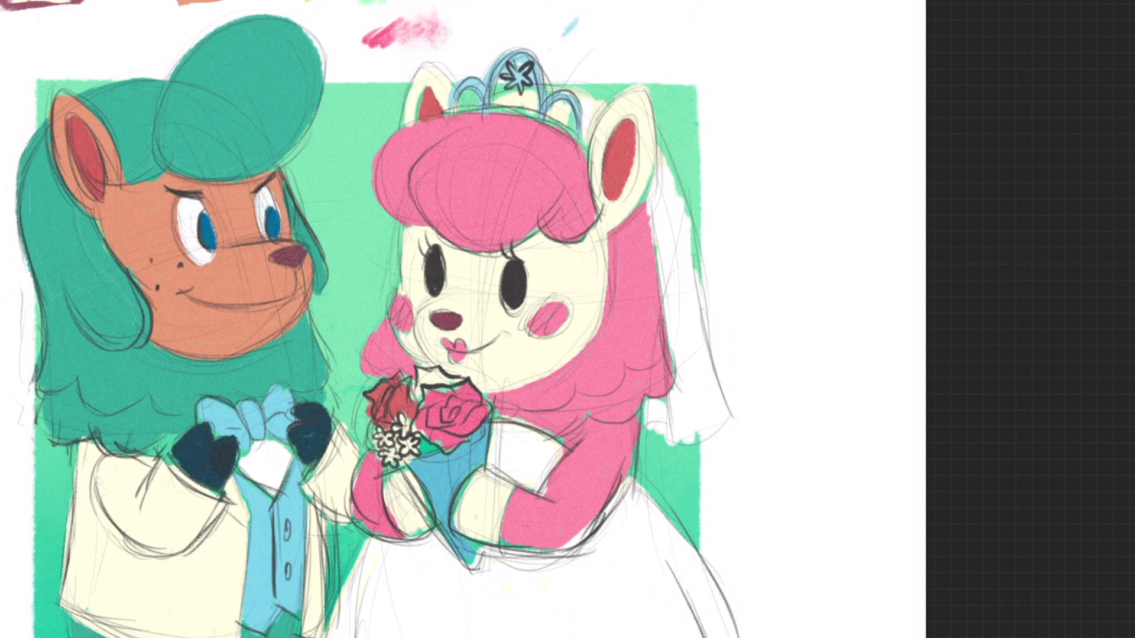
- Paint white scalloped trim along the groom's and bride's neck wool, with a darker red lower tier on the bride
mouse_move(75, 362)
mouse_down()
mouse_move(120, 396)
mouse_move(182, 405)
mouse_up()
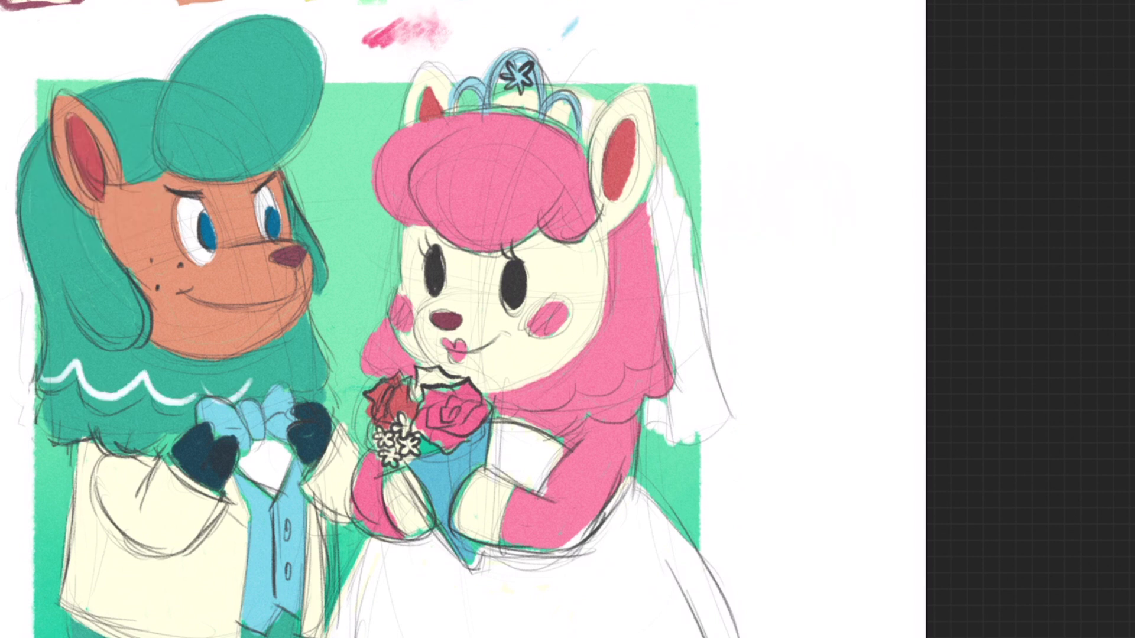
drag(41, 407, 141, 442)
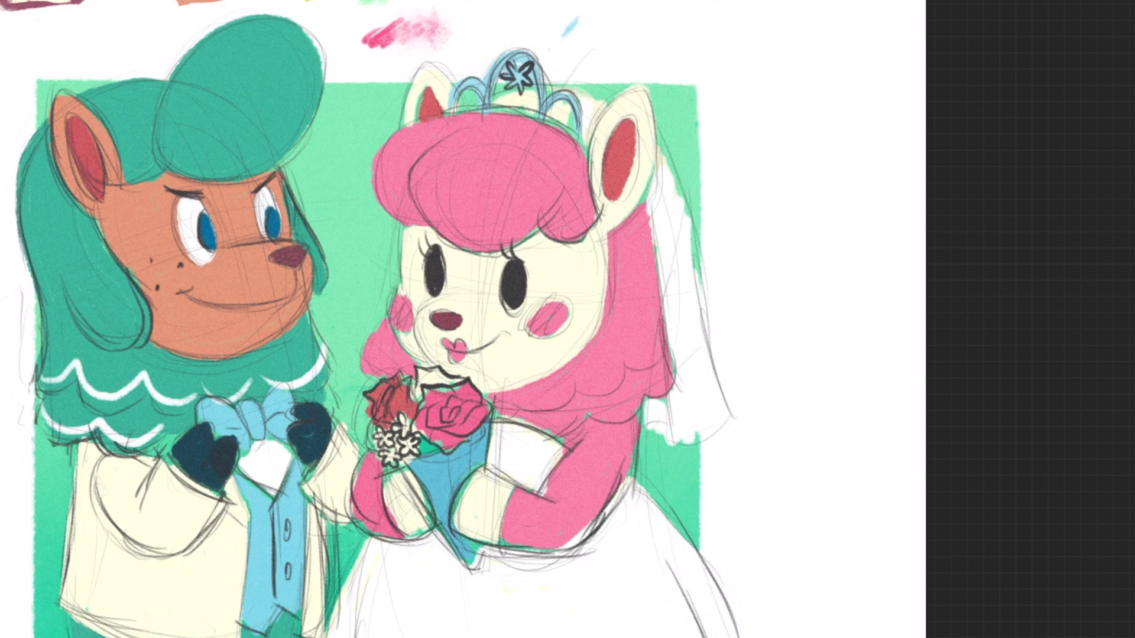
mouse_move(512, 403)
mouse_down()
mouse_move(669, 351)
mouse_move(569, 408)
mouse_up()
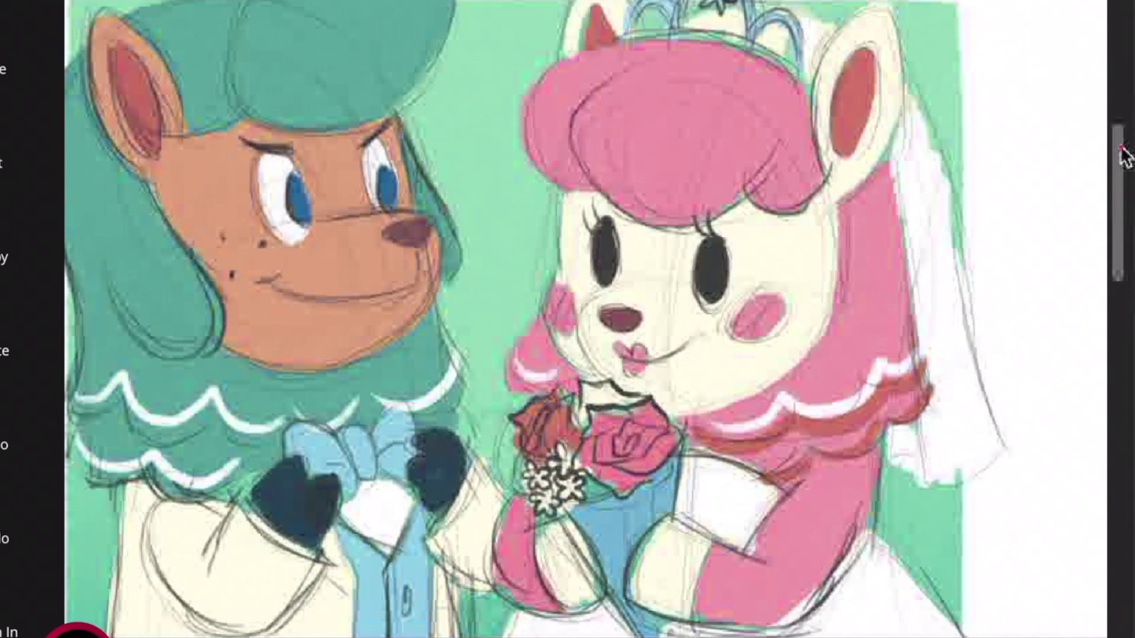
- Ink the bride's jaw and far cheek over the colour sketch with dark, even strokes
scroll(1126, 147, up, 2)
mouse_move(827, 249)
mouse_down()
mouse_move(812, 152)
mouse_move(850, 70)
mouse_move(887, 61)
mouse_move(901, 128)
mouse_move(890, 196)
mouse_move(839, 261)
mouse_move(854, 249)
mouse_move(842, 359)
mouse_move(742, 440)
mouse_move(657, 465)
mouse_up()
key(ctrl+z)
mouse_move(845, 220)
mouse_down()
mouse_move(802, 395)
mouse_move(636, 460)
mouse_up()
mouse_move(564, 192)
mouse_down()
mouse_move(568, 342)
mouse_move(559, 295)
mouse_move(571, 359)
mouse_up()
key(ctrl+z)
mouse_move(572, 301)
mouse_down()
mouse_move(560, 399)
mouse_move(604, 438)
mouse_up()
- Ink the wool tuft beside the bride's far cheek and outline her nose
key(ctrl+plus)
drag(1118, 200, 1118, 225)
mouse_move(571, 235)
mouse_down()
mouse_move(502, 365)
mouse_move(565, 418)
mouse_up()
mouse_move(663, 237)
mouse_down()
mouse_move(713, 235)
mouse_move(742, 258)
mouse_move(703, 277)
mouse_move(662, 247)
mouse_up()
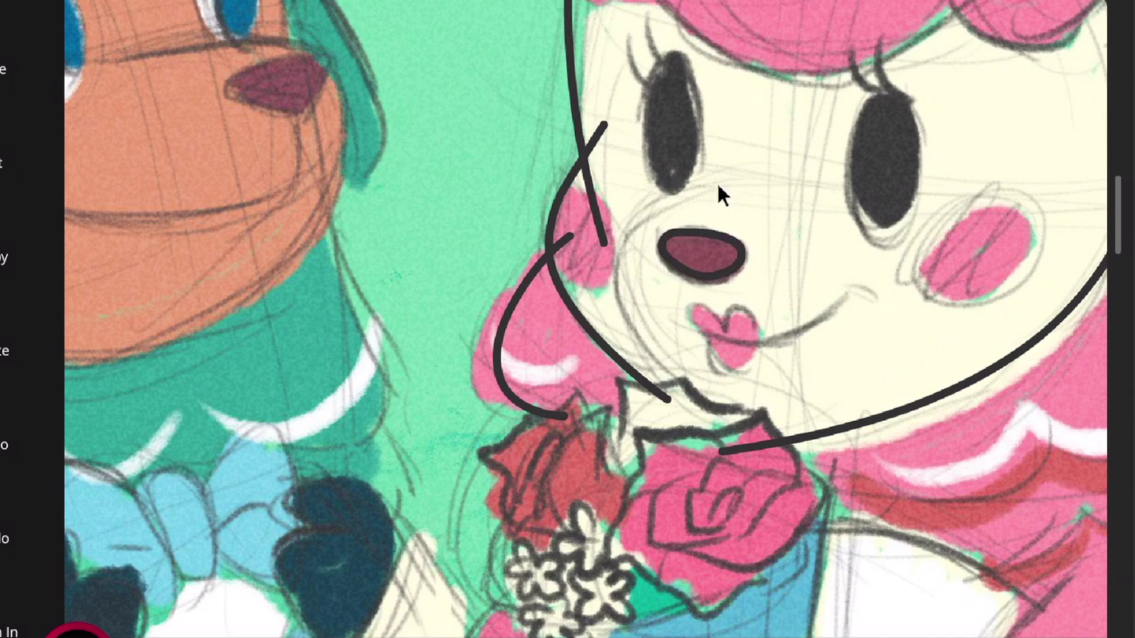
- Outline the bride's far eye and place a copy of that outline over her near eye
mouse_move(677, 55)
mouse_down()
mouse_move(653, 157)
mouse_move(696, 76)
mouse_move(676, 55)
mouse_up()
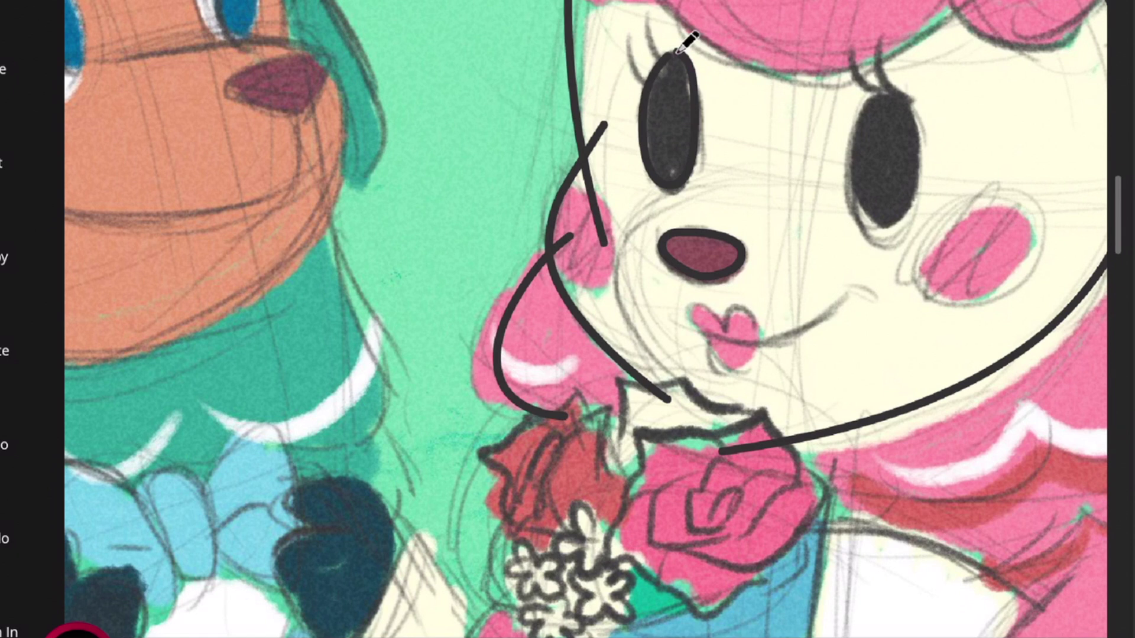
click(689, 63)
key(ctrl+c)
key(ctrl+v)
drag(560, 267, 923, 152)
click(962, 120)
- Ink the bride's rounded bangs, the smaller lock beside them and the top curve of her hair
drag(1116, 213, 1116, 184)
drag(597, 637, 621, 637)
mouse_move(384, 190)
mouse_down()
mouse_move(572, 341)
mouse_move(774, 218)
mouse_up()
drag(703, 235, 881, 184)
mouse_move(892, 104)
mouse_down()
mouse_move(650, 0)
mouse_move(455, 242)
mouse_up()
- Ink the bride's far ear with its inner shape and outline the inner part of her near ear
scroll(1122, 185, up, 5)
mouse_move(357, 281)
mouse_down()
mouse_move(455, 65)
mouse_move(553, 230)
mouse_up()
mouse_move(395, 233)
mouse_down()
mouse_move(472, 178)
mouse_move(505, 230)
mouse_up()
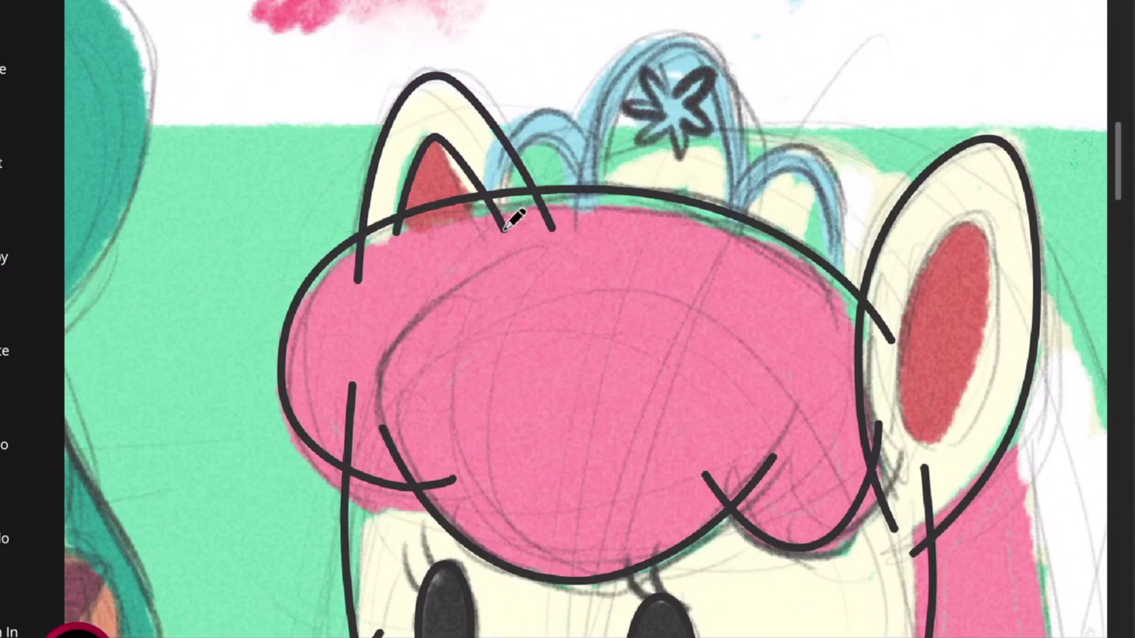
mouse_move(913, 440)
mouse_down()
mouse_move(912, 292)
mouse_move(991, 241)
mouse_move(986, 370)
mouse_move(944, 435)
mouse_move(910, 438)
mouse_up()
- Ink the inner and outer curves of the tiara's three arches
mouse_move(501, 201)
mouse_down()
mouse_move(530, 135)
mouse_move(597, 188)
mouse_move(542, 141)
mouse_move(582, 217)
mouse_up()
mouse_move(583, 167)
mouse_down()
mouse_move(619, 68)
mouse_move(698, 43)
mouse_move(741, 128)
mouse_move(740, 236)
mouse_up()
mouse_move(724, 225)
mouse_down()
mouse_move(722, 117)
mouse_move(682, 66)
mouse_move(623, 102)
mouse_move(600, 220)
mouse_up()
mouse_move(739, 195)
mouse_down()
mouse_move(826, 139)
mouse_move(836, 269)
mouse_up()
key(ctrl+z)
mouse_move(738, 189)
mouse_down()
mouse_move(850, 221)
mouse_move(837, 302)
mouse_move(795, 167)
mouse_up()
key(ctrl+shift+z)
key(ctrl+z)
mouse_move(749, 214)
mouse_down()
mouse_move(803, 178)
mouse_move(832, 228)
mouse_move(828, 284)
mouse_up()
- Outline the six-petal flower ornament inside the tiara's tallest arch
scroll(832, 278, up, 3)
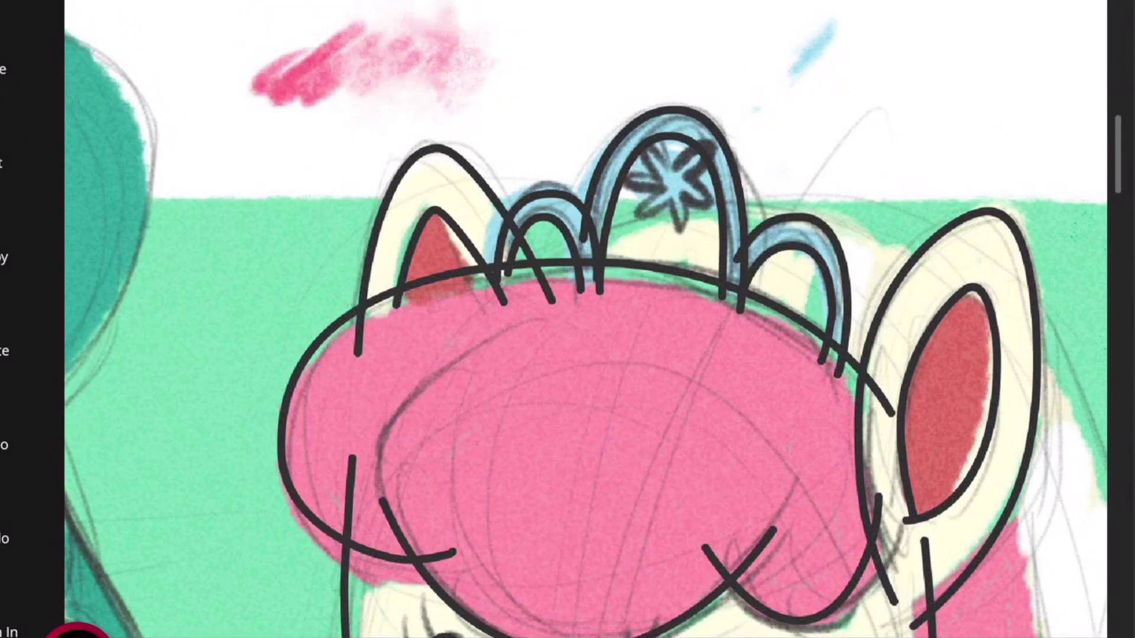
key(ctrl+plus)
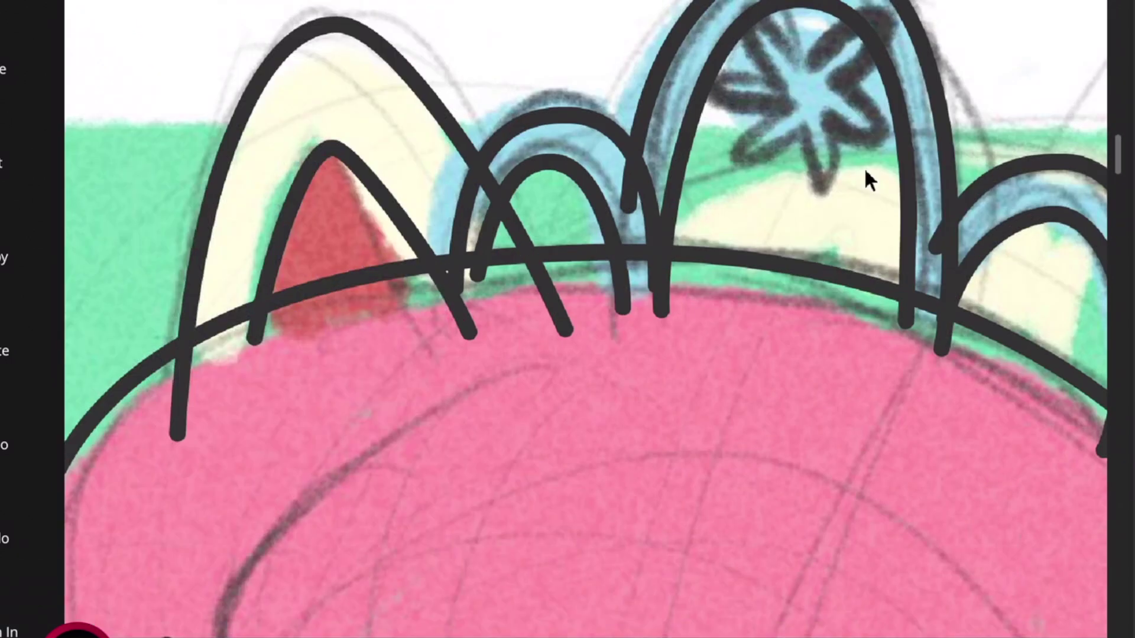
mouse_move(812, 62)
mouse_down()
mouse_move(762, 27)
mouse_move(789, 77)
mouse_move(712, 107)
mouse_move(739, 169)
mouse_move(849, 182)
mouse_move(898, 122)
mouse_move(838, 83)
mouse_move(864, 20)
mouse_up()
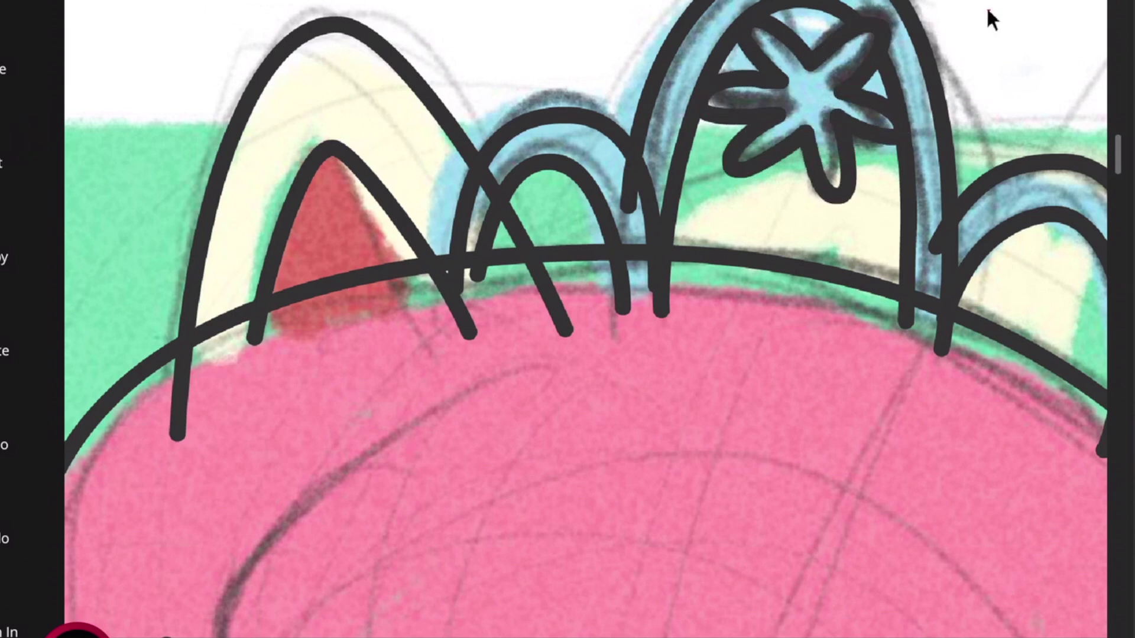
- Trim the overlapping line ends where the tallest tiara arch meets the small arch beside the far ear
click(647, 192)
click(628, 192)
key(ctrl+x)
click(461, 206)
key(ctrl+x)
click(488, 224)
key(ctrl+x)
click(493, 182)
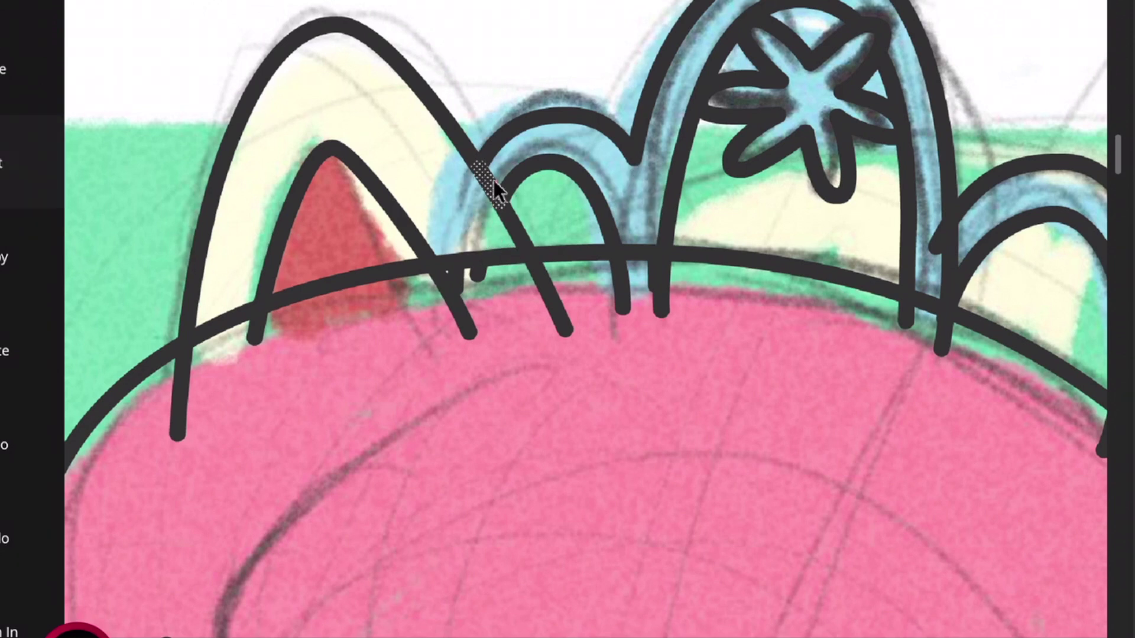
scroll(494, 180, up, 5)
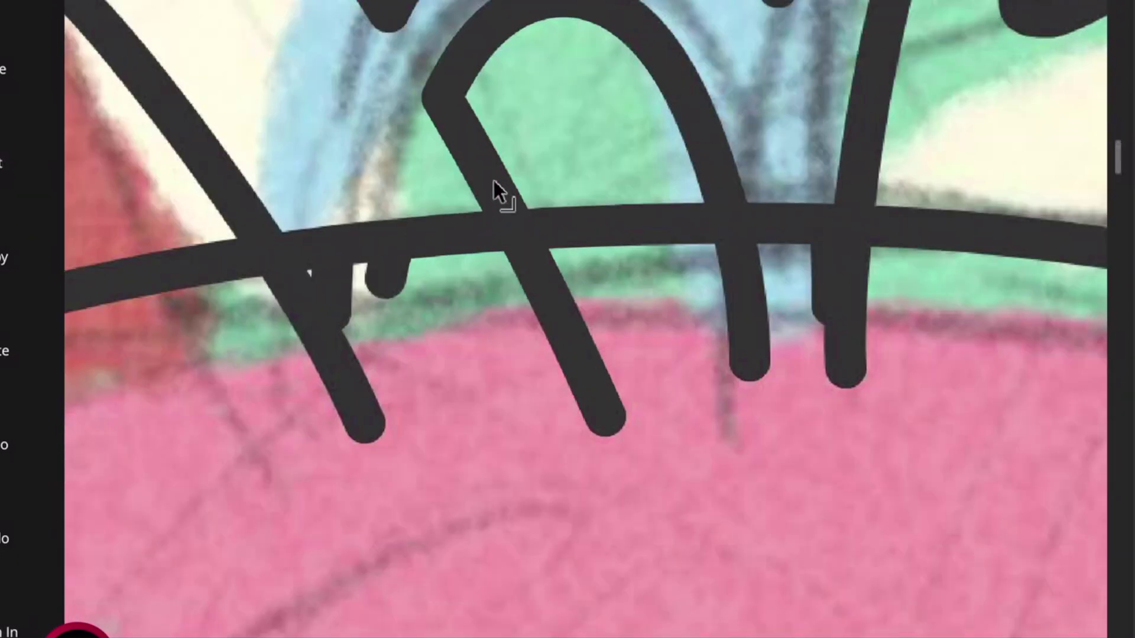
scroll(494, 180, down, 7)
key(ctrl+z)
key(ctrl+z)
key(ctrl+z)
- Remove the far ear's line segments that overlap the small tiara arch and the hair
click(506, 216)
key(ctrl+x)
click(483, 294)
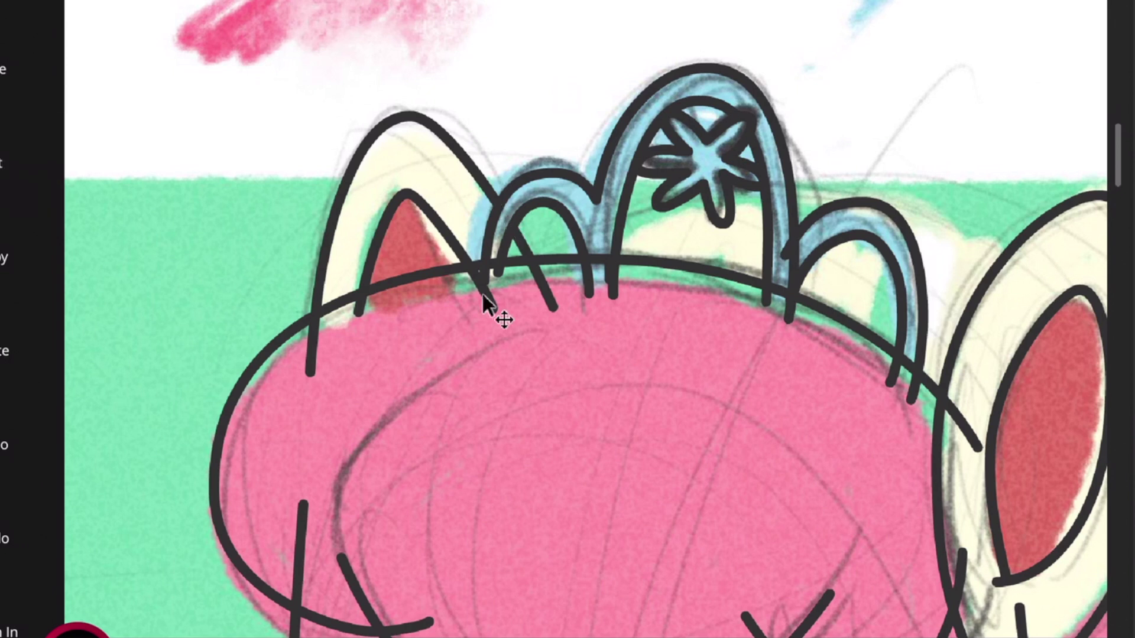
- Draw a long arc behind the tiara arches, running across to the bride's near ear
drag(1117, 142, 1117, 151)
mouse_move(585, 637)
mouse_down()
mouse_move(616, 637)
mouse_move(606, 637)
mouse_up()
mouse_move(240, 155)
mouse_down()
mouse_move(355, 89)
mouse_move(615, 80)
mouse_move(756, 157)
mouse_up()
- Delete the segments of the rear arc that cross the tiara's arches
click(583, 81)
key(Delete)
click(509, 133)
key(Delete)
click(497, 81)
key(Delete)
click(439, 84)
key(Delete)
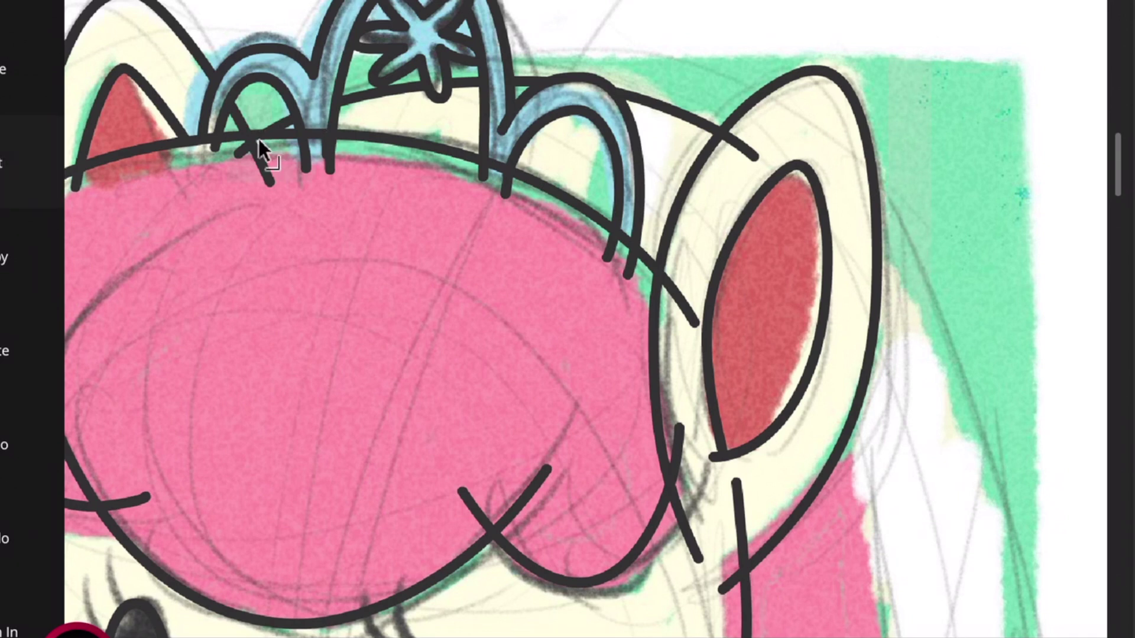
- Trim the line ends of the tiara arches that stick out below the hair's top curve
key(ctrl+x)
click(505, 186)
key(ctrl+x)
click(631, 265)
key(ctrl+x)
click(608, 249)
key(ctrl+x)
- Ink the veil's long outer edge and its curved hem
drag(1118, 161, 1121, 197)
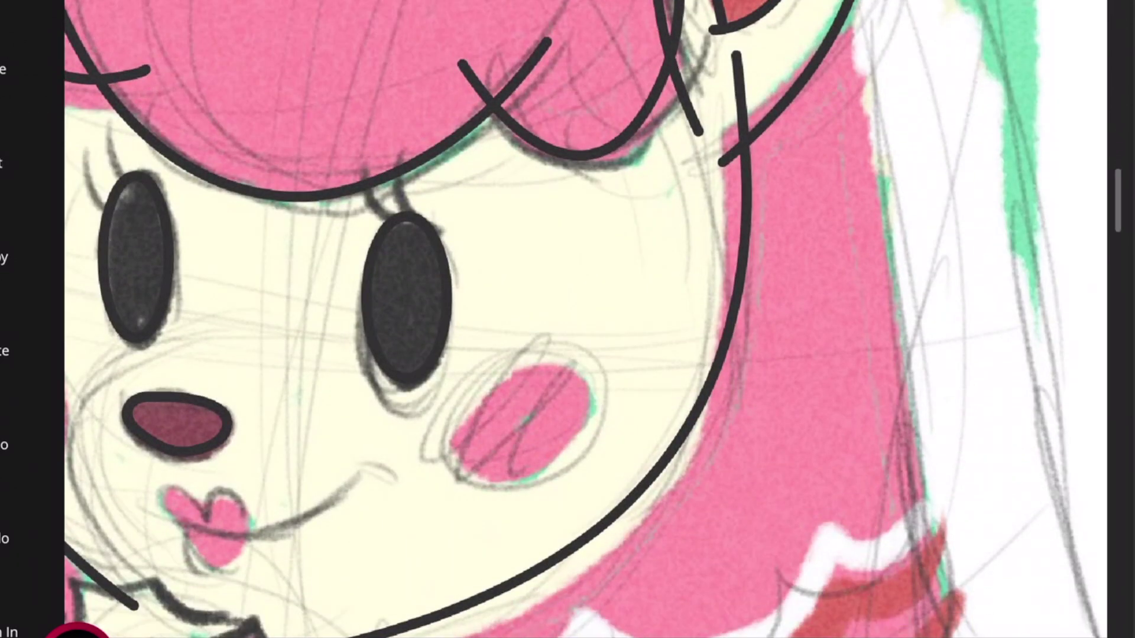
key(ctrl+minus)
mouse_move(693, 26)
mouse_down()
mouse_move(718, 66)
mouse_move(849, 527)
mouse_move(718, 535)
mouse_up()
mouse_move(721, 513)
mouse_down()
mouse_move(745, 527)
mouse_move(732, 493)
mouse_up()
key(ctrl+z)
drag(660, 544, 747, 528)
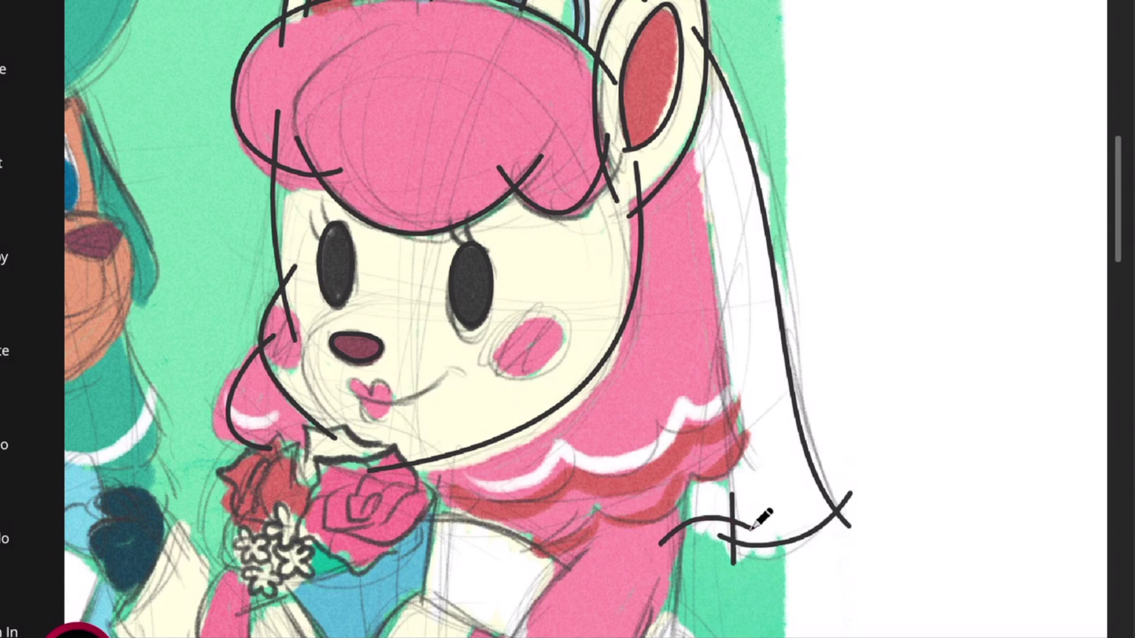
- Ink the outer edge of the bride's neck wool and its two tiers of scallops
mouse_move(691, 88)
mouse_down()
mouse_move(742, 410)
mouse_move(671, 442)
mouse_up()
mouse_move(689, 416)
mouse_down()
mouse_move(679, 435)
mouse_move(576, 461)
mouse_move(515, 499)
mouse_move(456, 480)
mouse_move(429, 509)
mouse_up()
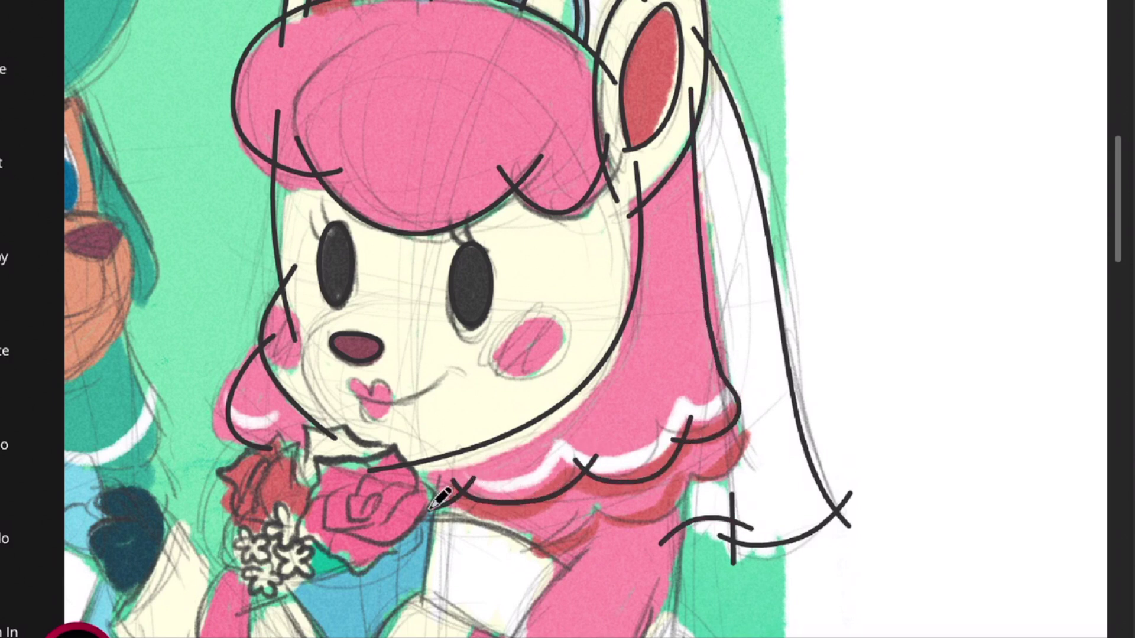
drag(743, 440, 684, 489)
drag(693, 484, 585, 515)
drag(601, 497, 582, 515)
mouse_move(592, 512)
mouse_down()
mouse_move(567, 537)
mouse_move(515, 547)
mouse_up()
- Ink the bride's near arm with its sleeve opening, forearm and cuff edge
scroll(515, 546, down, 4)
mouse_move(417, 308)
mouse_down()
mouse_move(465, 305)
mouse_move(576, 361)
mouse_up()
mouse_move(598, 322)
mouse_down()
mouse_move(502, 439)
mouse_move(422, 376)
mouse_move(360, 489)
mouse_move(499, 516)
mouse_move(649, 425)
mouse_move(683, 289)
mouse_move(671, 421)
mouse_up()
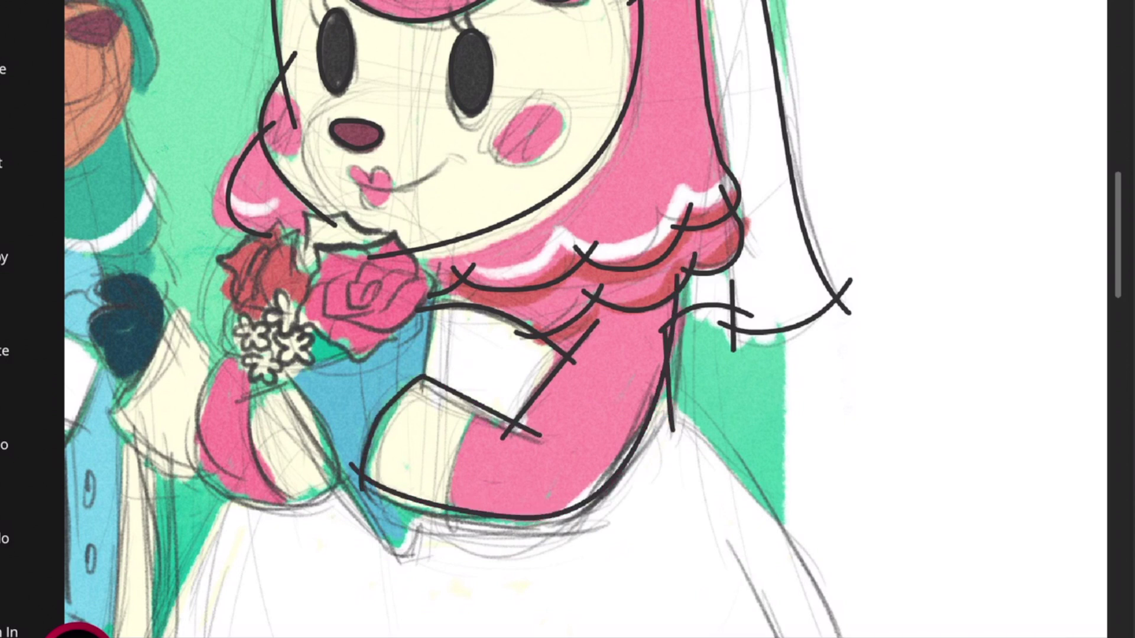
mouse_move(492, 390)
mouse_down()
mouse_move(445, 508)
mouse_move(455, 541)
mouse_up()
drag(394, 400, 388, 403)
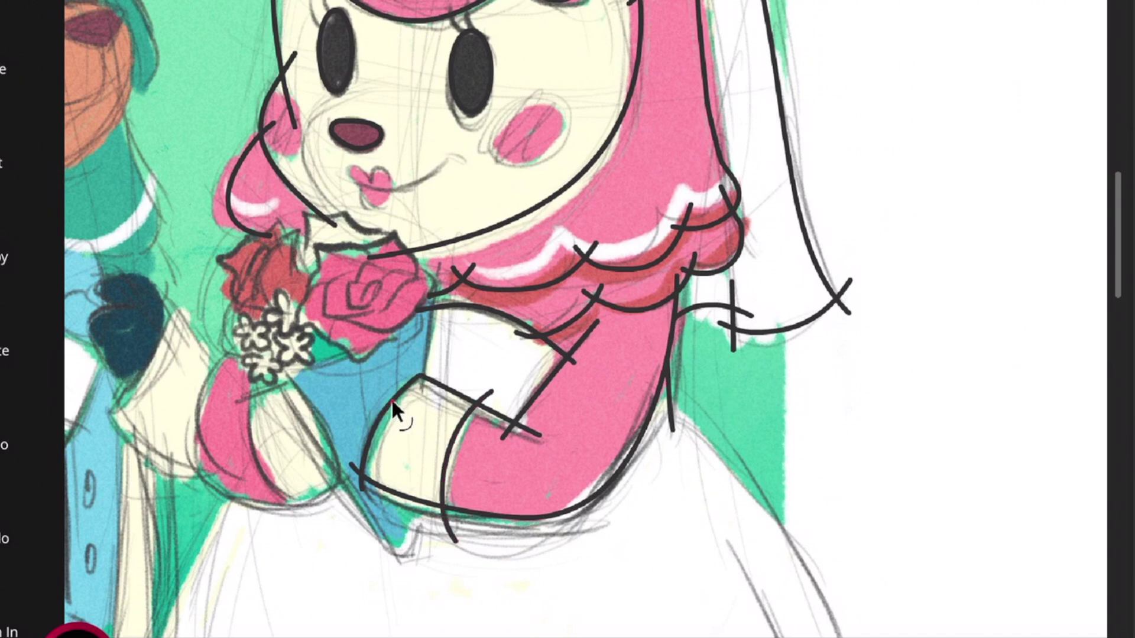
- Ink the bride's far arm with its cuff and the pointed tip of the bouquet wrap
drag(260, 365, 305, 512)
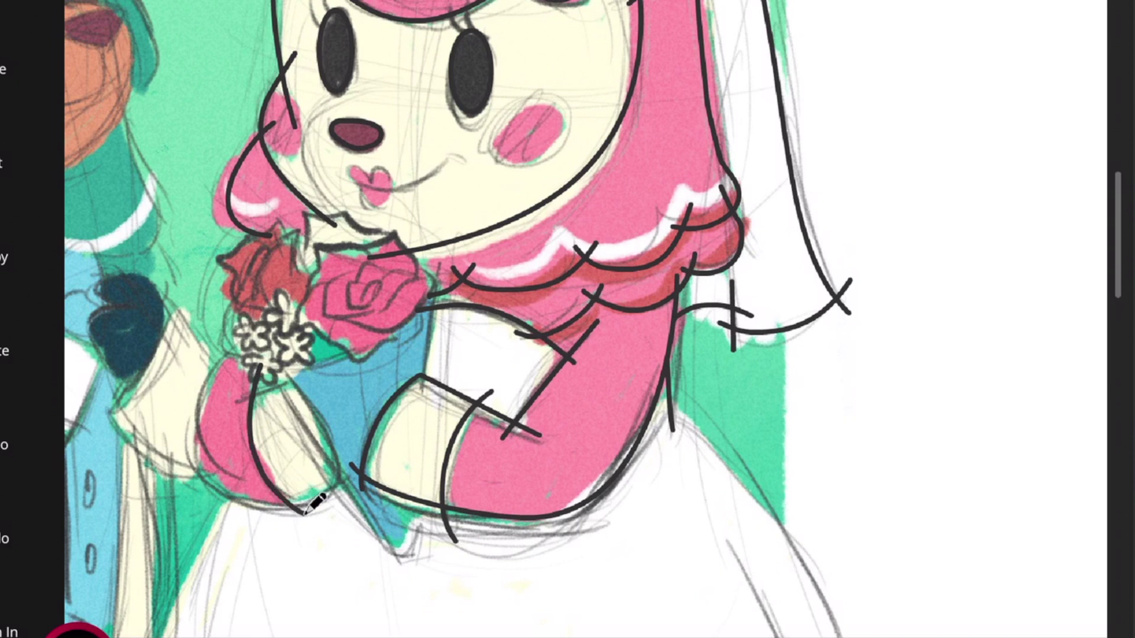
mouse_move(286, 371)
mouse_down()
mouse_move(348, 485)
mouse_move(278, 503)
mouse_move(233, 342)
mouse_move(251, 332)
mouse_up()
drag(1117, 239, 1115, 278)
mouse_move(322, 192)
mouse_down()
mouse_move(408, 249)
mouse_move(416, 188)
mouse_up()
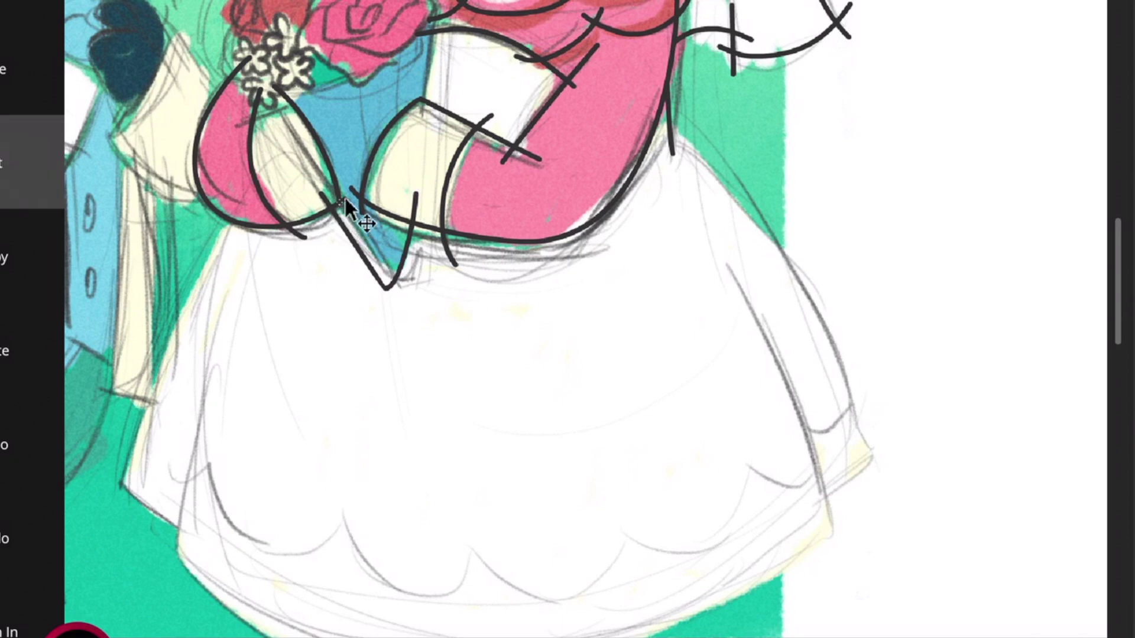
- Ink the wedding skirt's outer sides, inner layer edges and curved hems
drag(1119, 243, 1122, 260)
mouse_move(254, 104)
mouse_down()
mouse_move(152, 269)
mouse_move(113, 441)
mouse_up()
drag(109, 358, 210, 440)
drag(243, 189, 164, 546)
mouse_move(145, 428)
mouse_down()
mouse_move(307, 550)
mouse_move(737, 488)
mouse_move(839, 411)
mouse_up()
drag(699, 145, 836, 470)
mouse_move(634, 16)
mouse_down()
mouse_move(854, 284)
mouse_move(881, 372)
mouse_up()
mouse_move(777, 388)
mouse_down()
mouse_move(876, 347)
mouse_move(897, 325)
mouse_move(790, 423)
mouse_up()
key(ctrl+z)
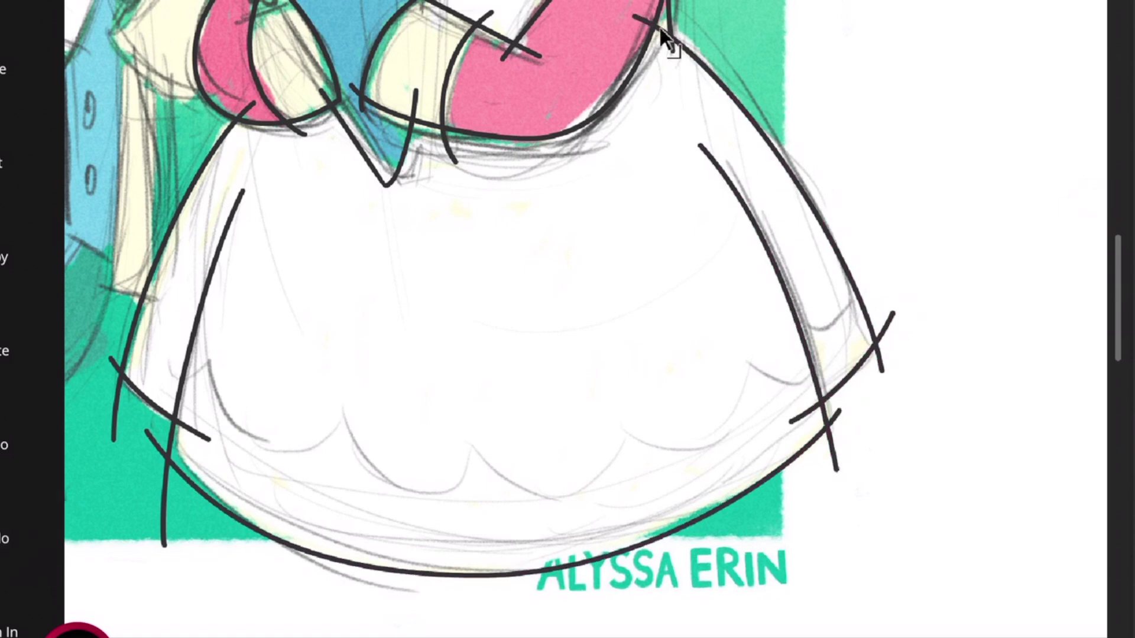
- Trim the overshooting line ends where the skirt meets the bride's near arm and waist
click(637, 17)
key(ctrl+x)
click(673, 46)
key(ctrl+x)
- Ink the outer petal outline of the pink rose in the bouquet
scroll(585, 319, left, 5)
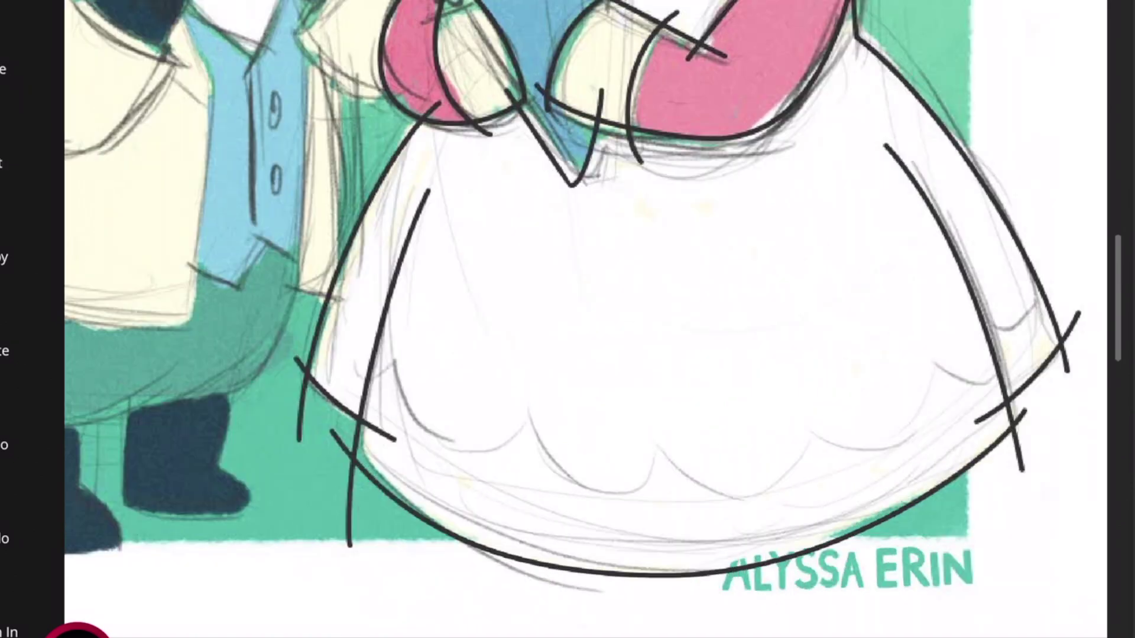
drag(1115, 245, 1111, 192)
key(plus)
key(plus)
mouse_move(683, 137)
mouse_down()
mouse_move(643, 102)
mouse_move(534, 160)
mouse_move(502, 263)
mouse_move(626, 283)
mouse_move(722, 266)
mouse_up()
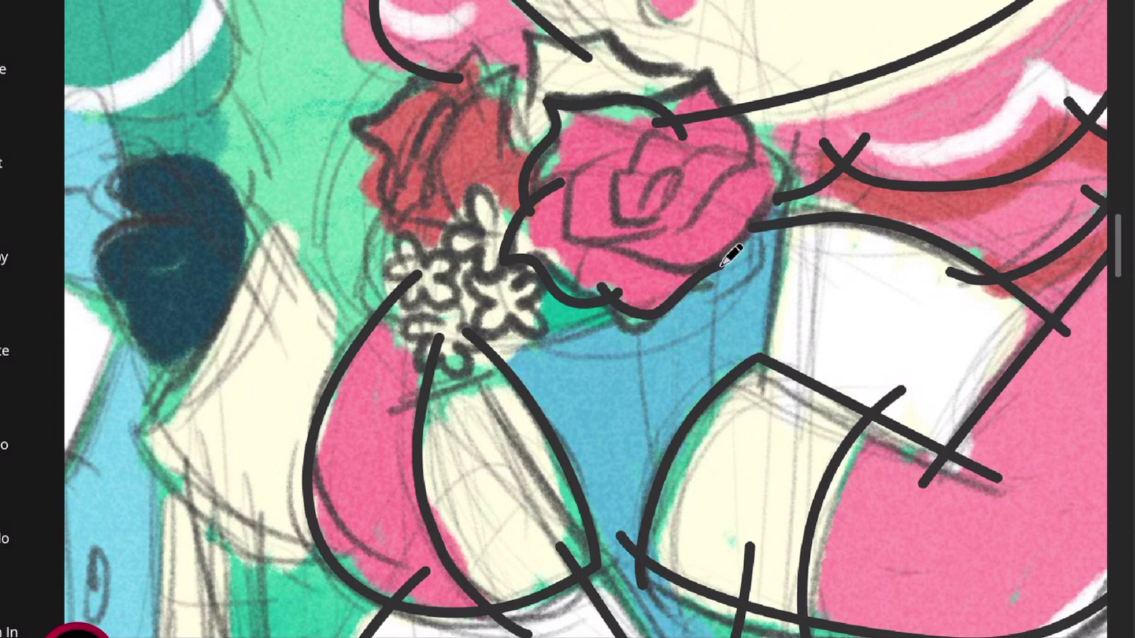
mouse_move(626, 115)
mouse_down()
mouse_move(736, 97)
mouse_move(789, 189)
mouse_move(680, 268)
mouse_move(640, 267)
mouse_up()
- Ink the side edge of the bouquet wrap below the pink rose and trim the sleeve line overlapping the rose
drag(772, 224, 744, 401)
click(765, 229)
key(ctrl+x)
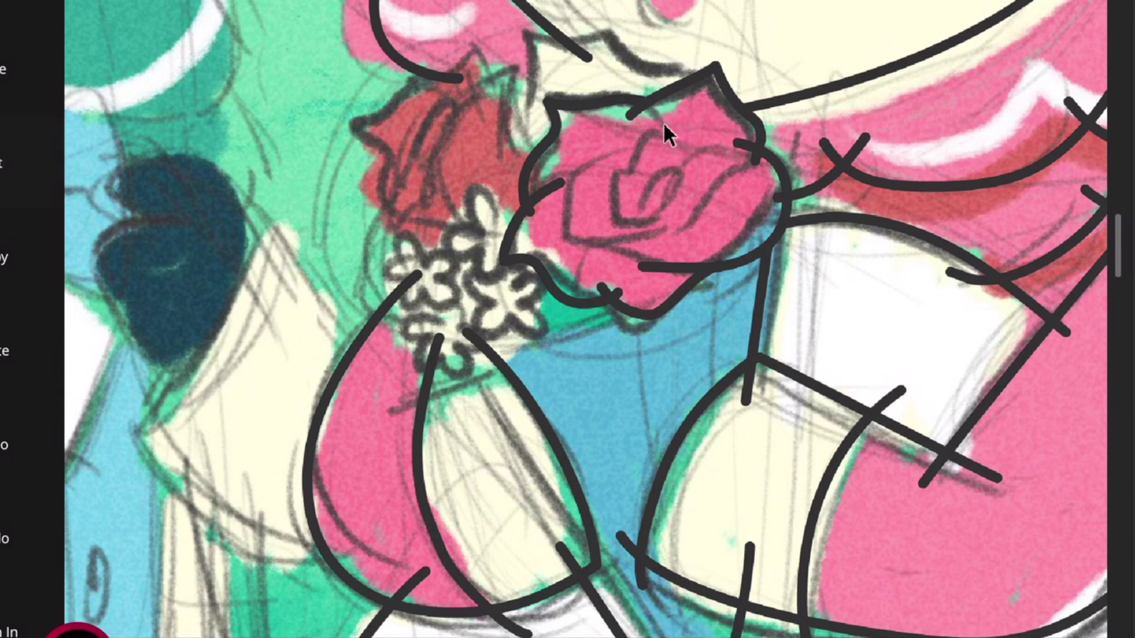
- Ink the outer petal outline of the red rose in the bouquet
mouse_move(560, 152)
mouse_down()
mouse_move(513, 97)
mouse_move(471, 97)
mouse_up()
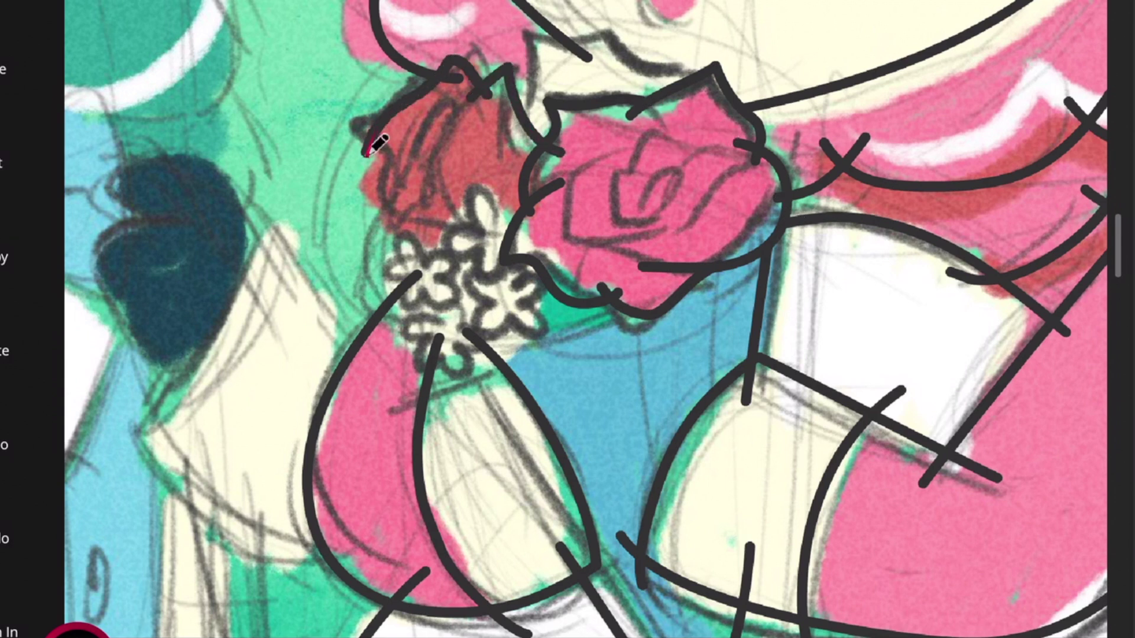